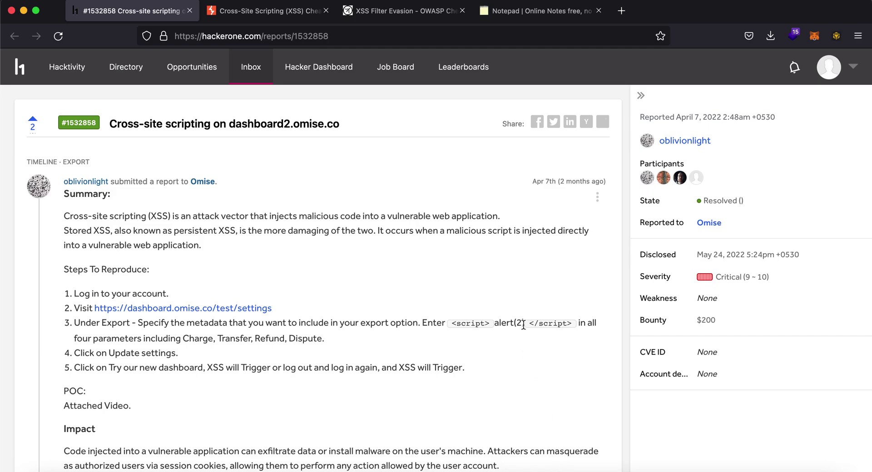
Skim the HackerOne report on cross-site scripting in dashboard2.omise.co, including its impact section and staff comments
scroll(524, 324, down, 3)
scroll(523, 324, up, 2)
scroll(523, 326, up, 1)
scroll(395, 177, down, 5)
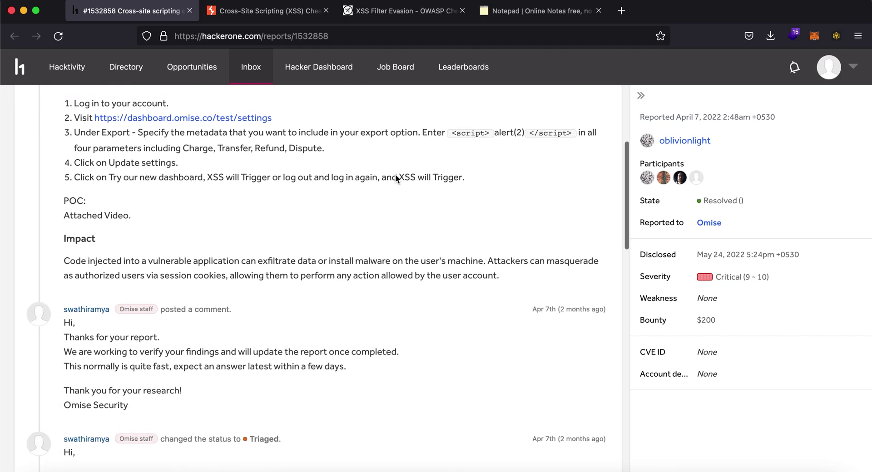
scroll(396, 174, up, 2)
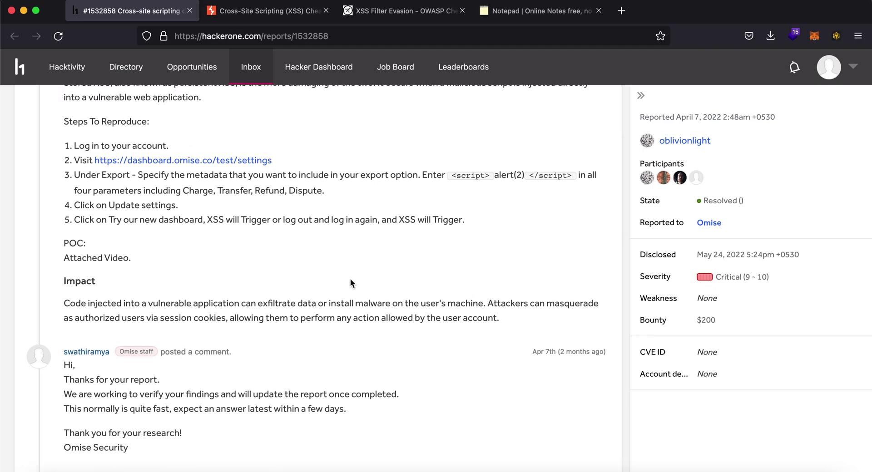
scroll(350, 279, down, 5)
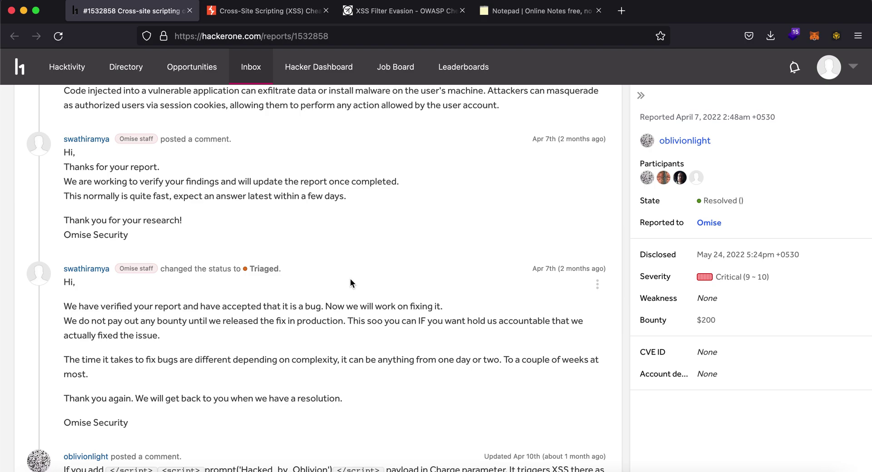
scroll(351, 279, up, 8)
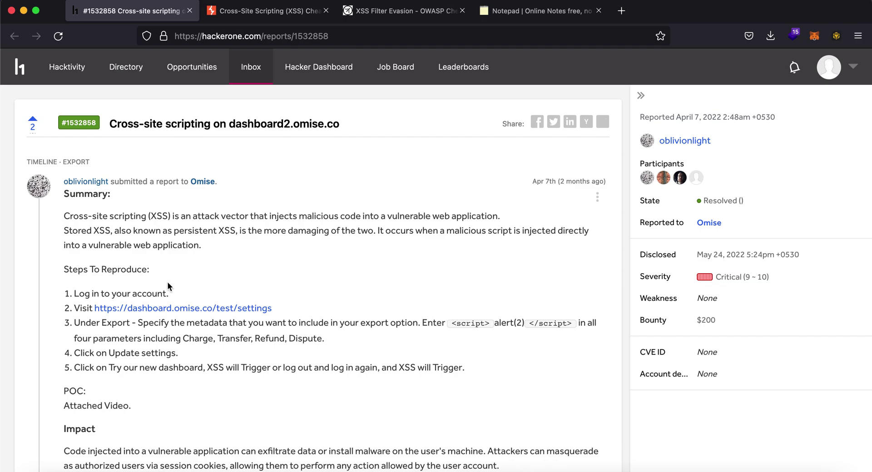
Examine the report's title and steps to reproduce, including the test/settings link and the script alert(2) payload
drag(109, 123, 211, 126)
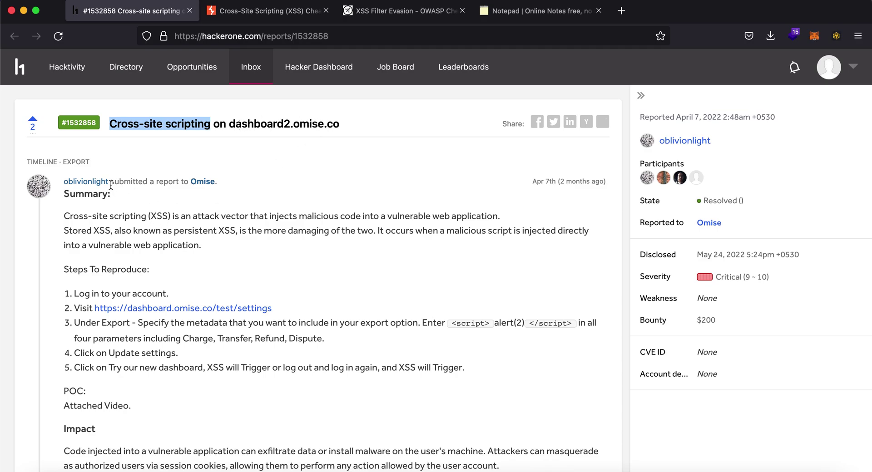
scroll(223, 284, down, 1)
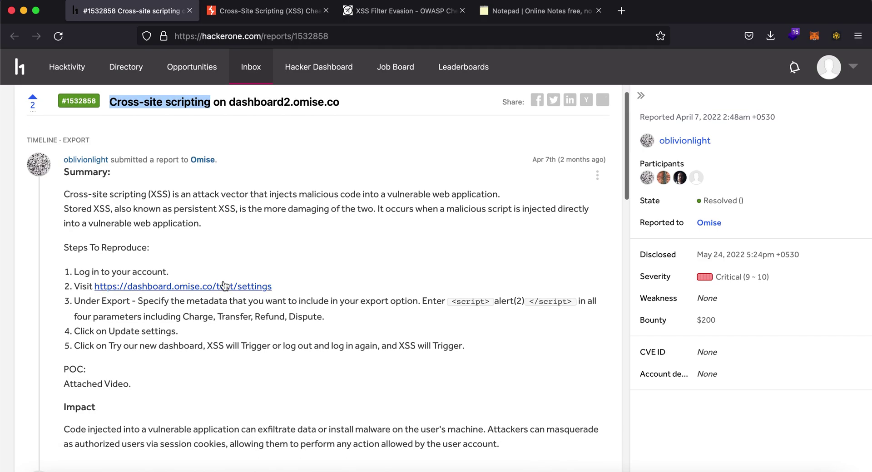
drag(176, 271, 100, 272)
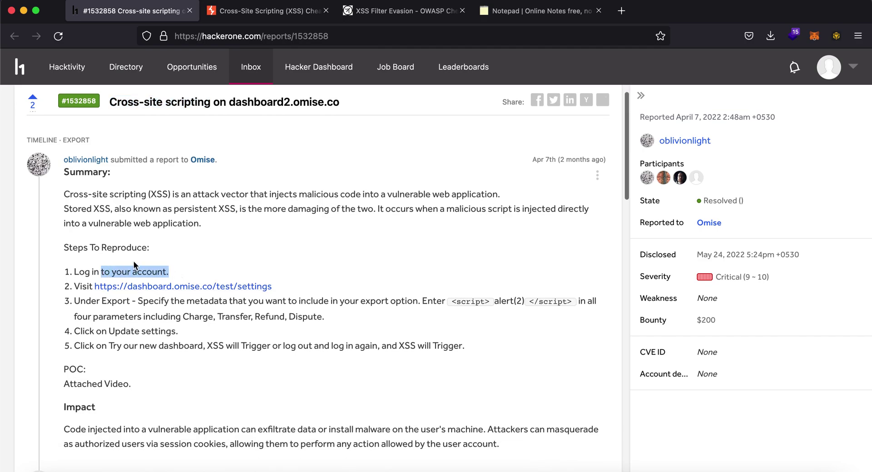
click(277, 285)
drag(277, 285, 217, 287)
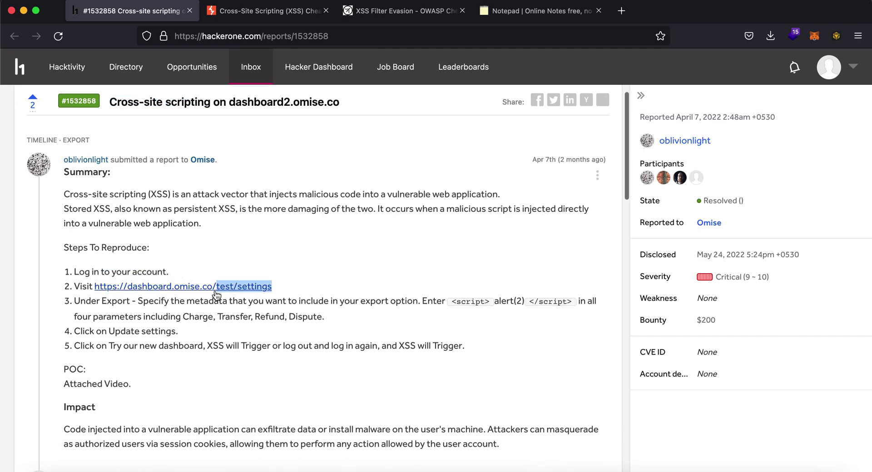
click(316, 304)
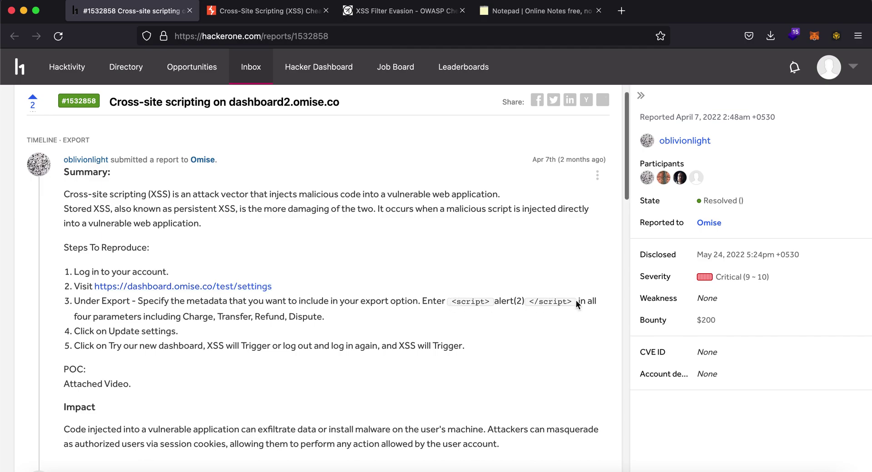
scroll(425, 300, down, 1)
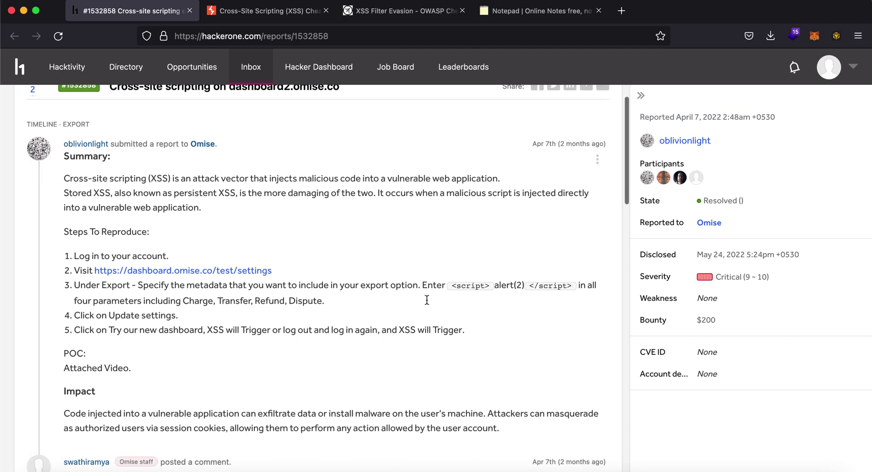
drag(207, 320, 222, 321)
click(222, 322)
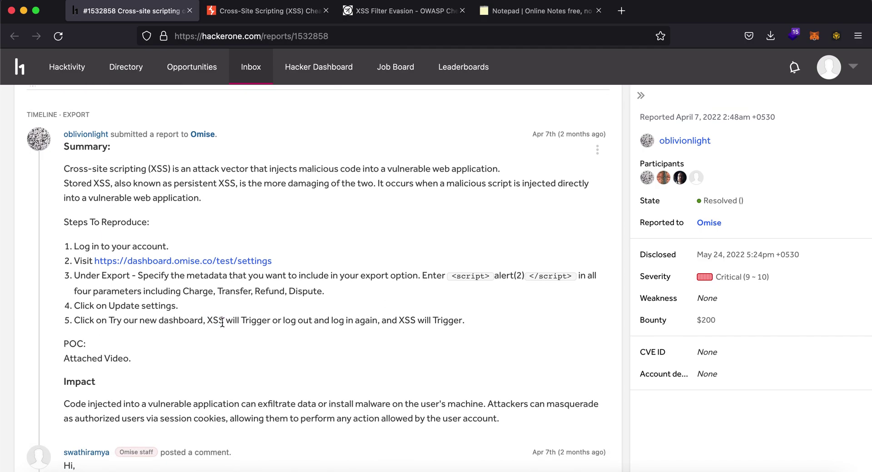
scroll(223, 323, up, 1)
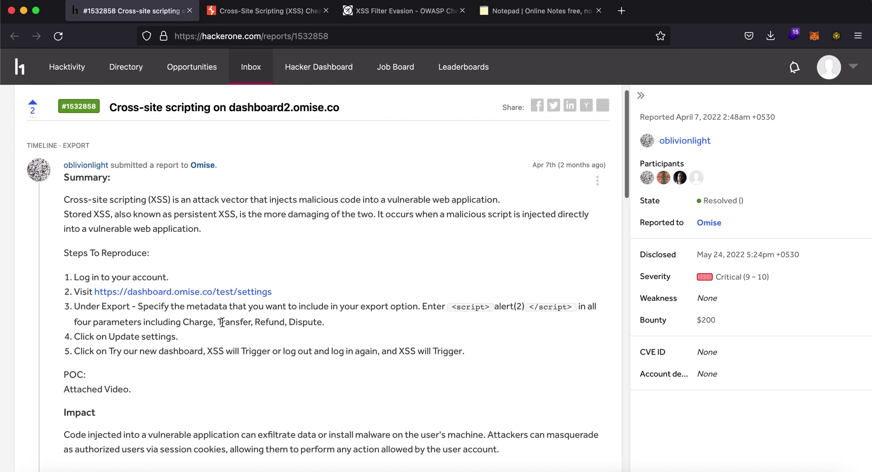
scroll(222, 323, down, 1)
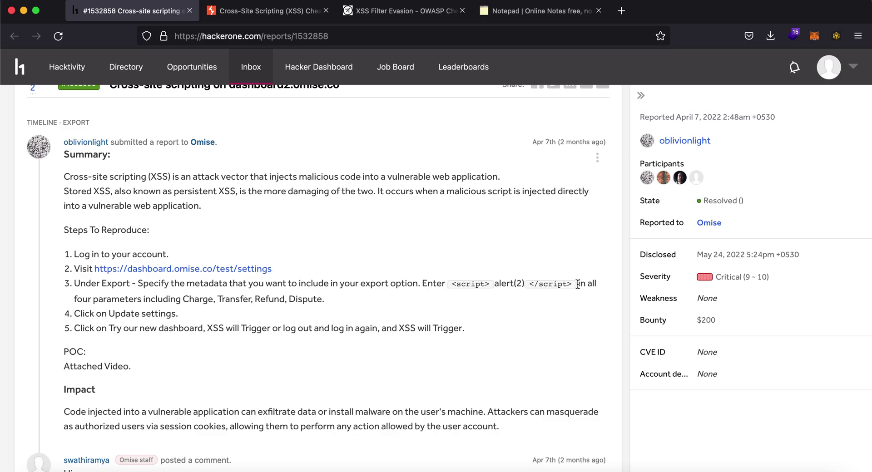
mouse_move(578, 285)
mouse_down()
mouse_move(456, 281)
mouse_move(568, 286)
mouse_up()
click(447, 287)
click(568, 248)
scroll(568, 248, up, 1)
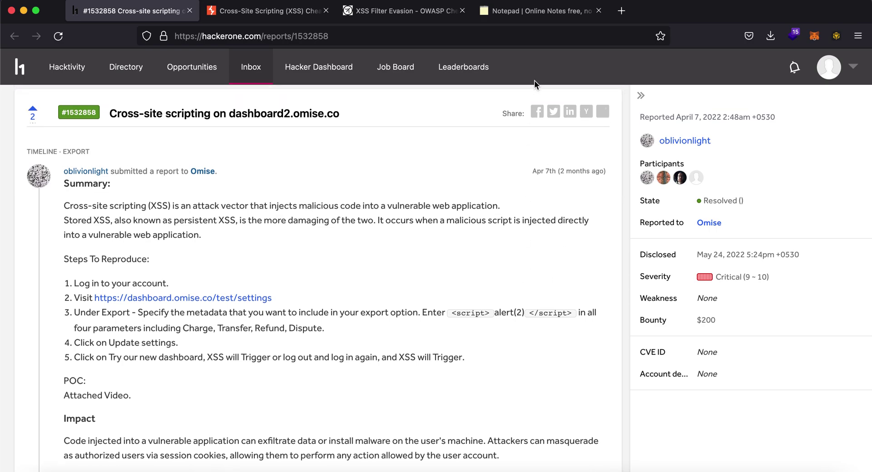
Open the online notepad with the XSS payload notes and highlight confirm in the first script payload
click(542, 16)
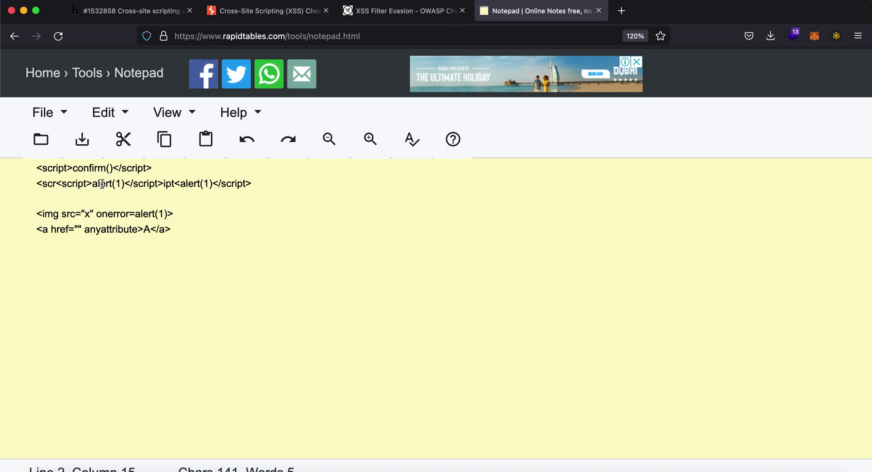
double_click(101, 168)
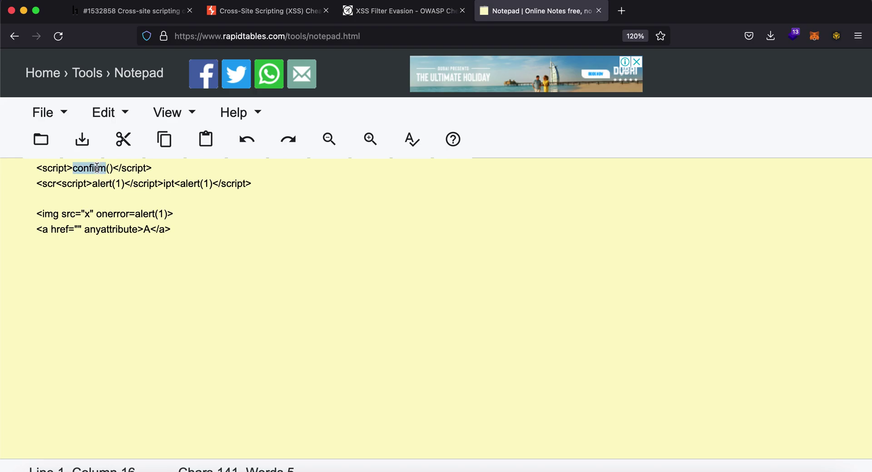
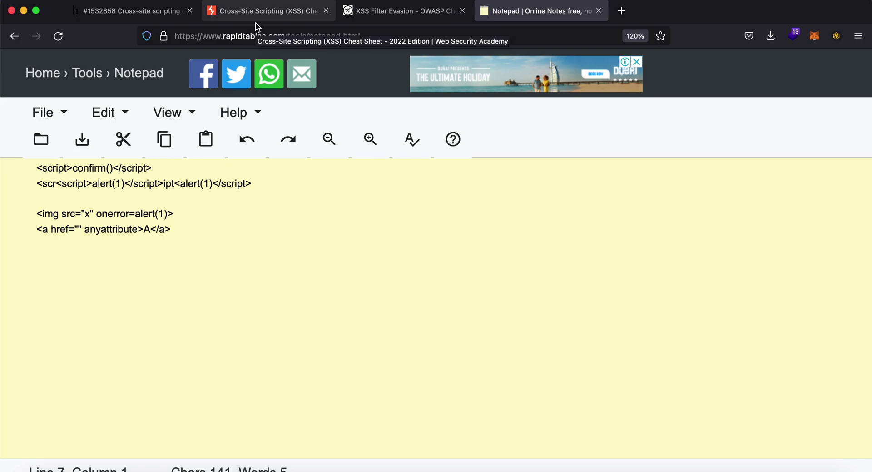
Open the PortSwigger XSS cheat sheet and look over its introduction and the event handlers section
click(255, 23)
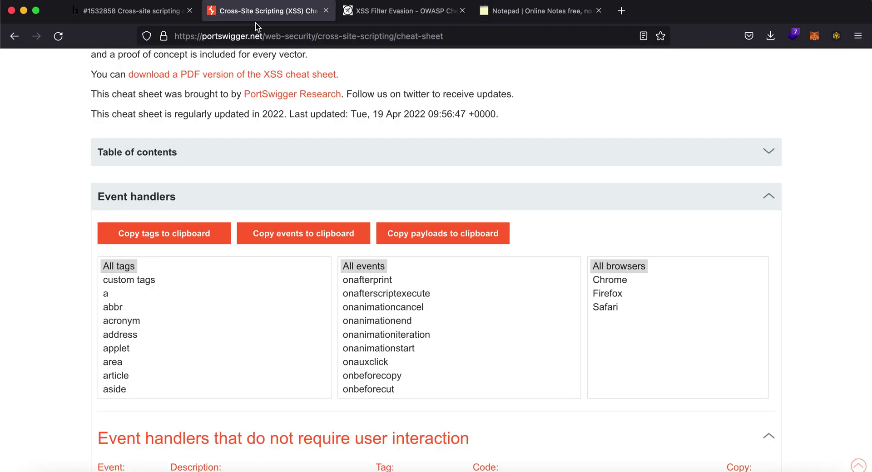
scroll(288, 200, down, 3)
scroll(183, 288, down, 2)
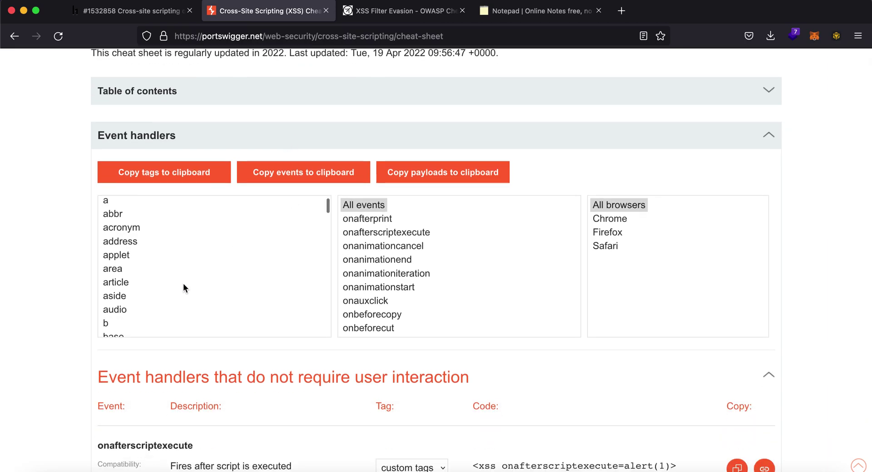
scroll(183, 289, up, 2)
scroll(192, 81, up, 10)
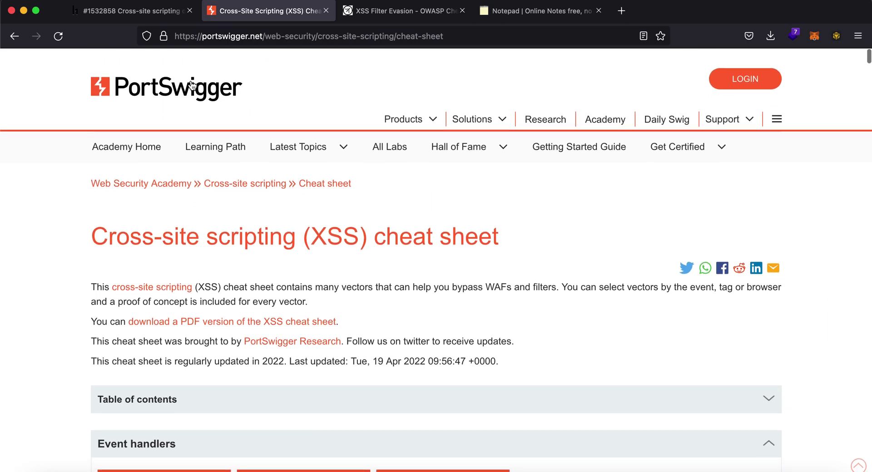
click(268, 35)
click(12, 164)
scroll(11, 163, down, 5)
scroll(12, 163, up, 4)
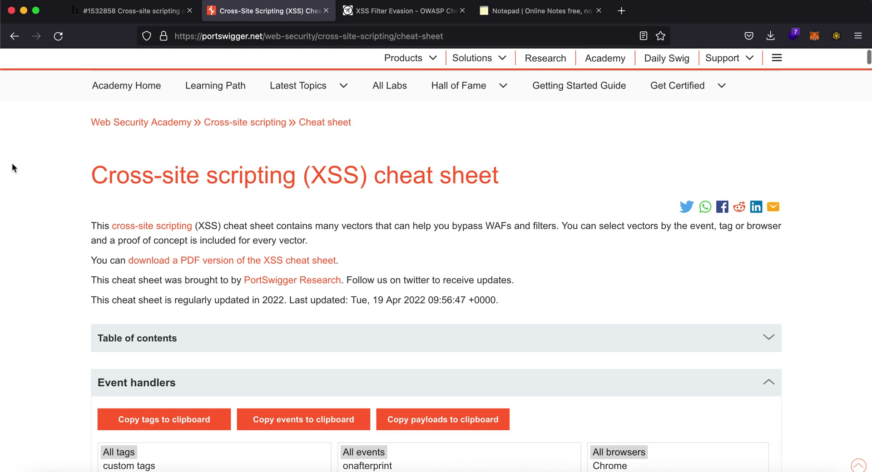
scroll(12, 163, down, 1)
scroll(52, 196, down, 5)
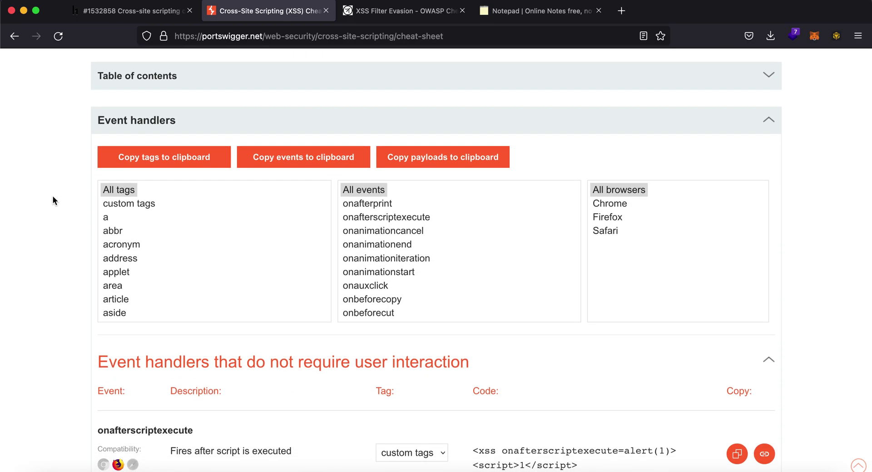
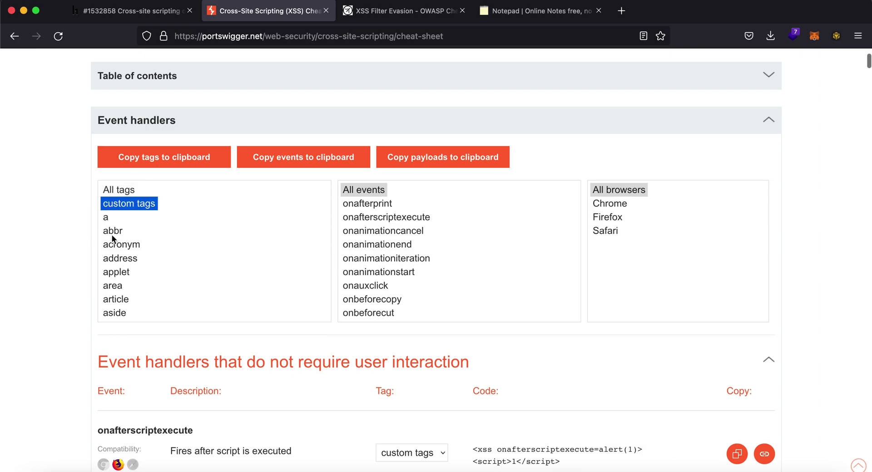
Filter the event handler payloads to the acronym tag and the onanimationcancel event for all browsers
click(113, 235)
click(113, 247)
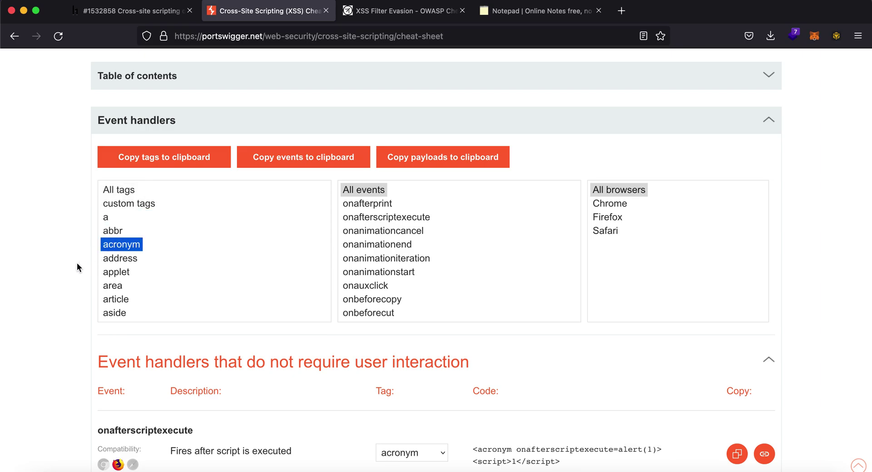
scroll(78, 266, down, 3)
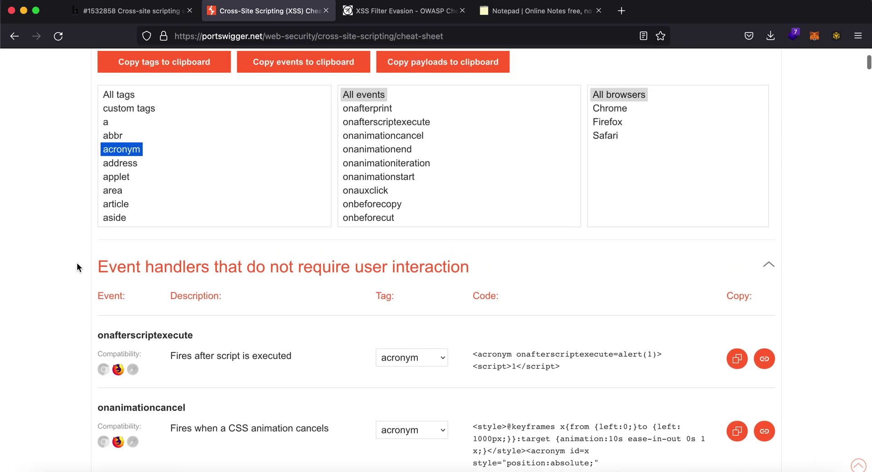
scroll(542, 118, up, 1)
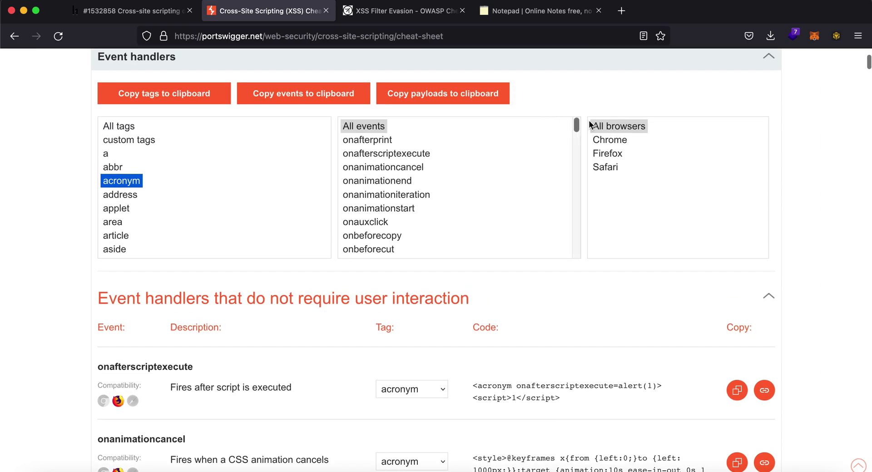
click(602, 142)
click(605, 155)
click(611, 128)
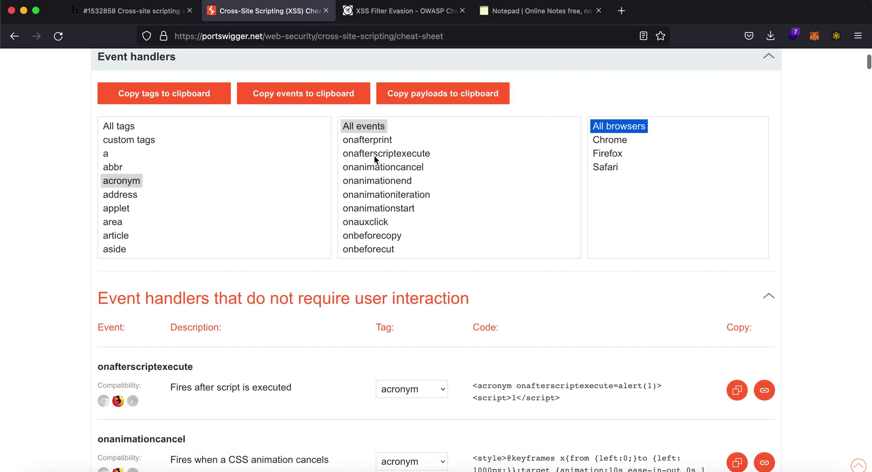
click(394, 174)
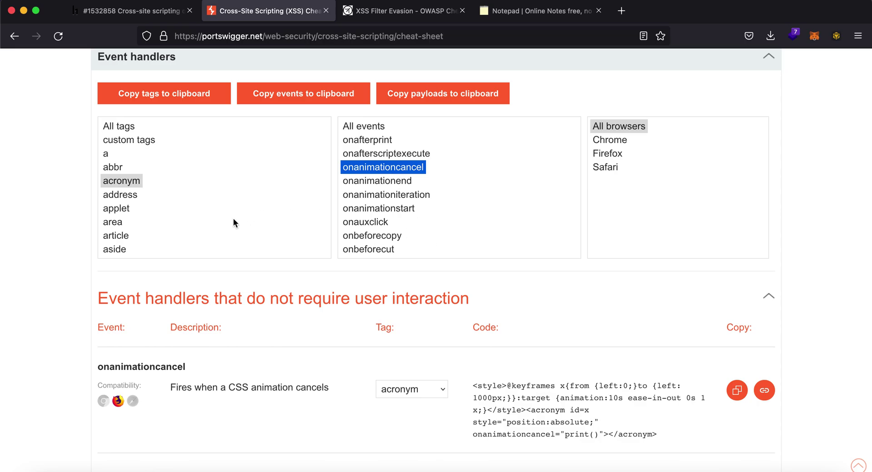
Look through the available tags and filter the payloads to the a tag with the onanimationcancel event
scroll(162, 226, down, 1)
scroll(234, 298, up, 4)
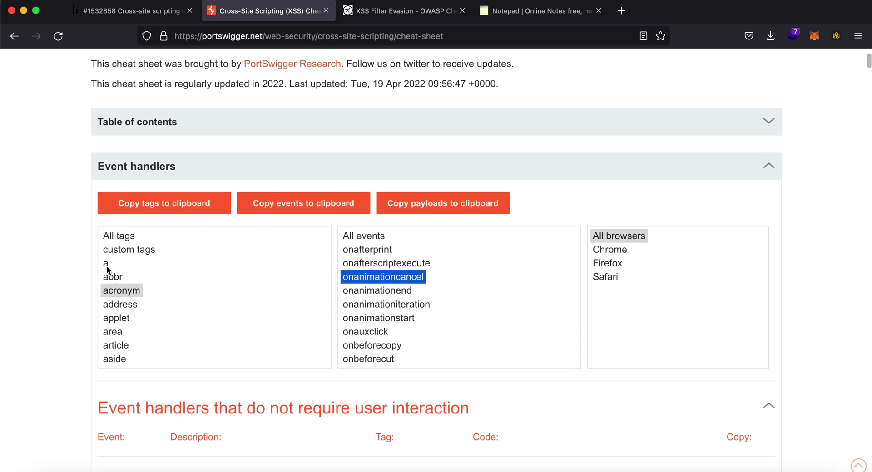
scroll(118, 300, down, 10)
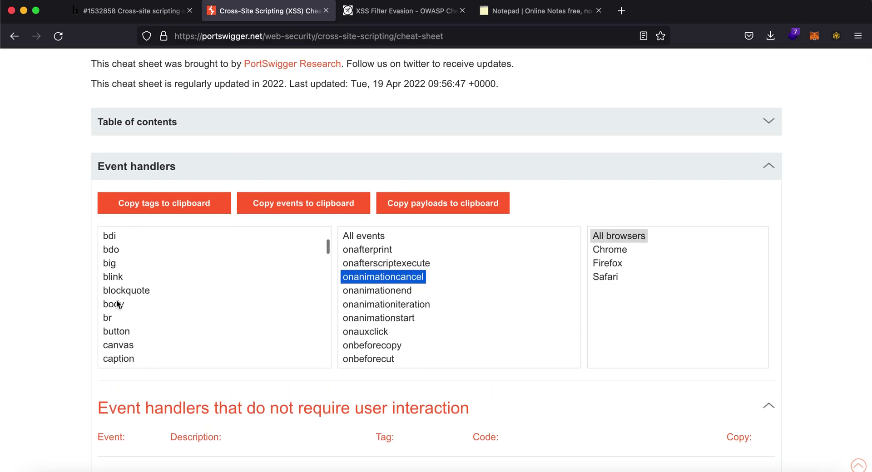
scroll(113, 317, up, 10)
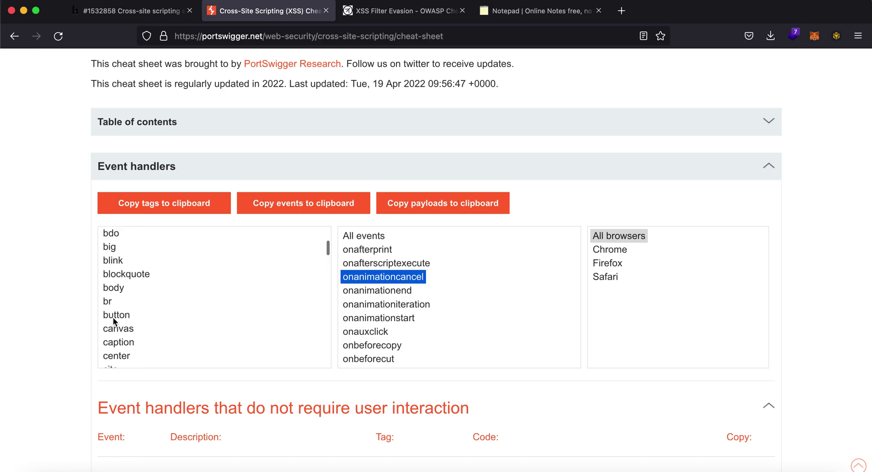
scroll(112, 302, down, 10)
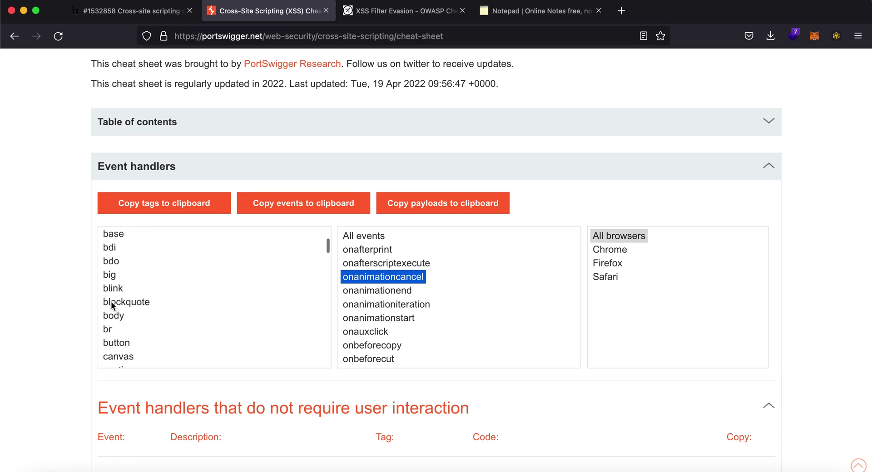
scroll(111, 302, up, 10)
click(106, 264)
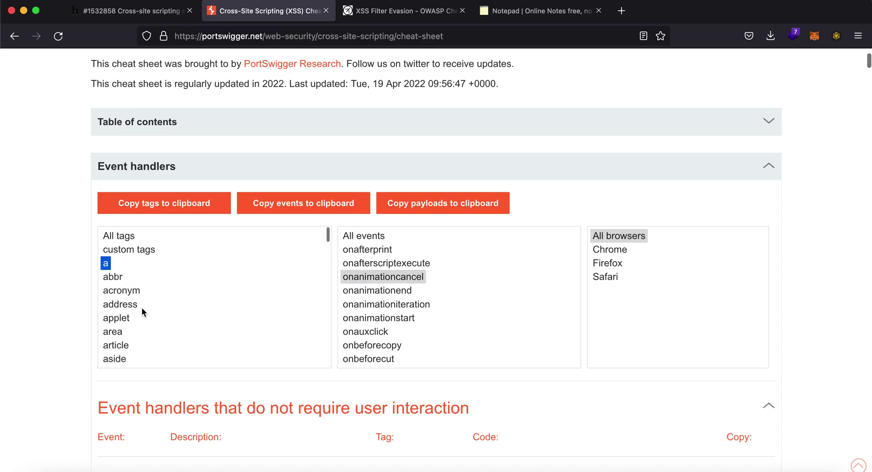
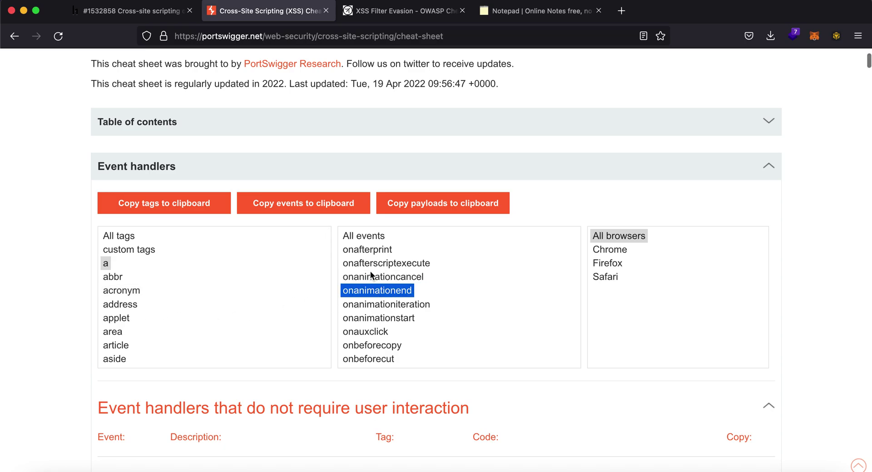
click(371, 273)
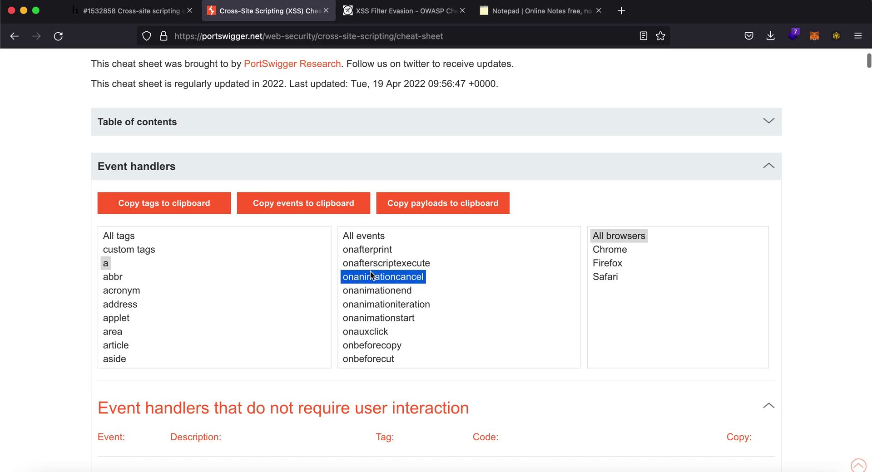
Filter the event handler payloads to custom tags with the onanimationcancel event and view the matching payload
click(108, 264)
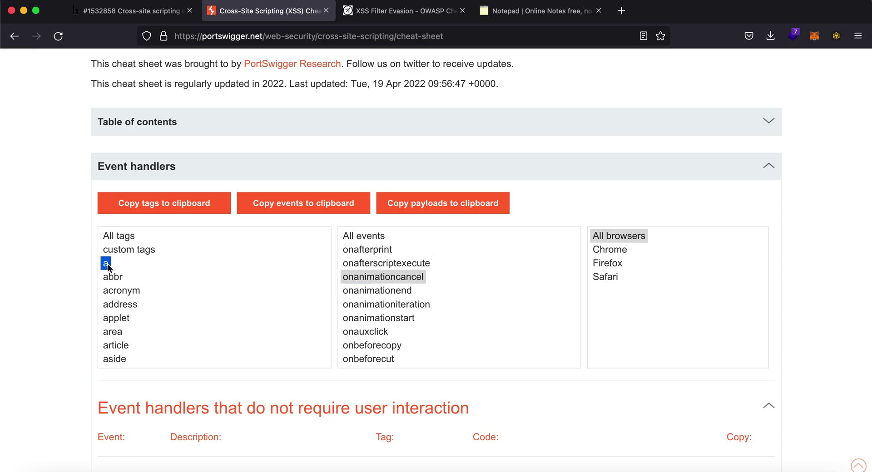
click(132, 250)
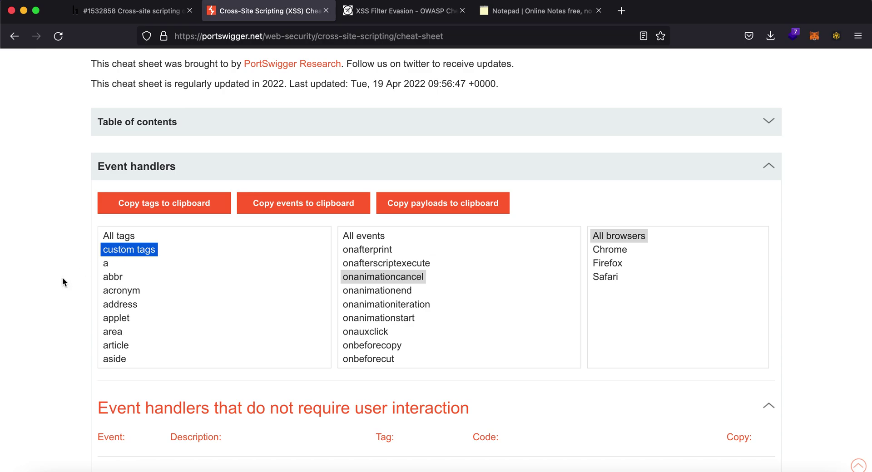
scroll(63, 278, down, 10)
scroll(62, 279, up, 6)
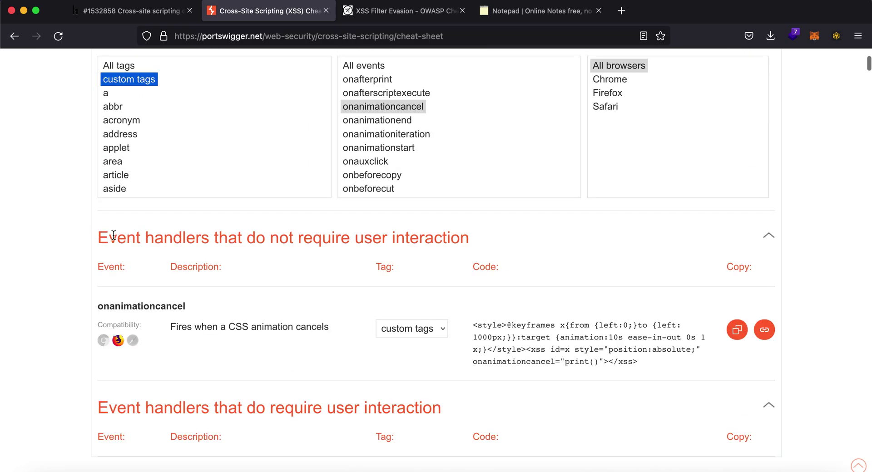
Look through the consuming tags and file upload attacks payloads below the event handlers section
scroll(32, 380, down, 10)
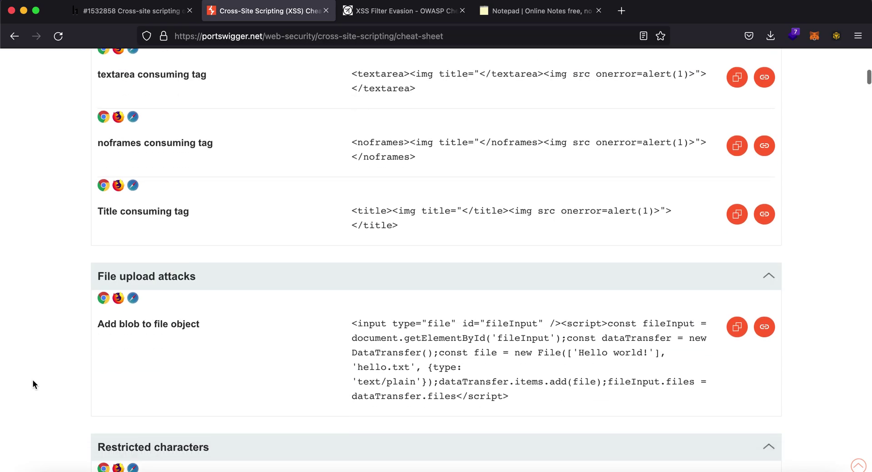
scroll(33, 382, down, 4)
scroll(33, 381, up, 7)
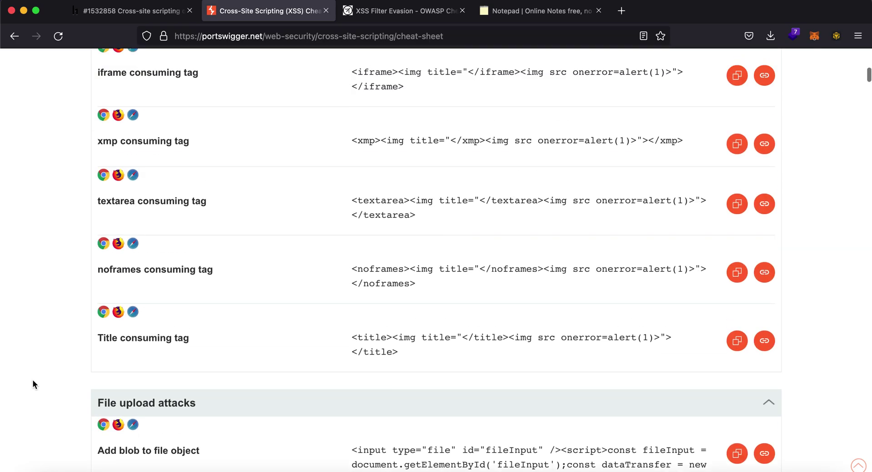
scroll(32, 382, up, 10)
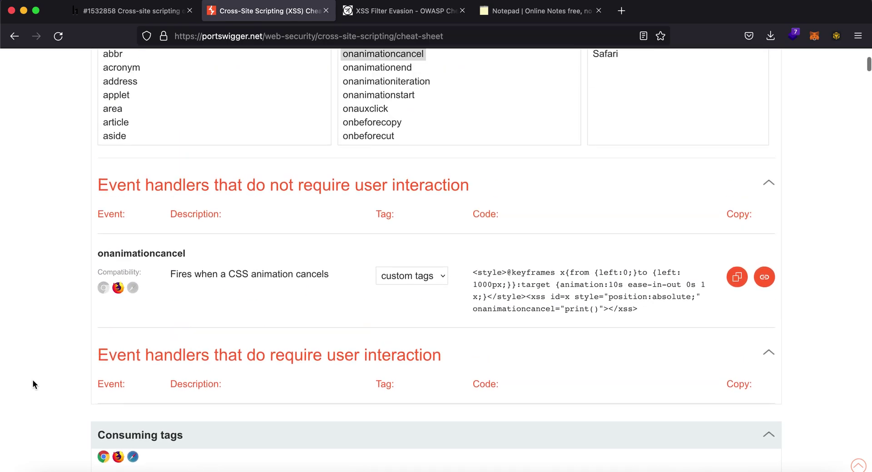
scroll(33, 384, up, 6)
scroll(5, 391, down, 10)
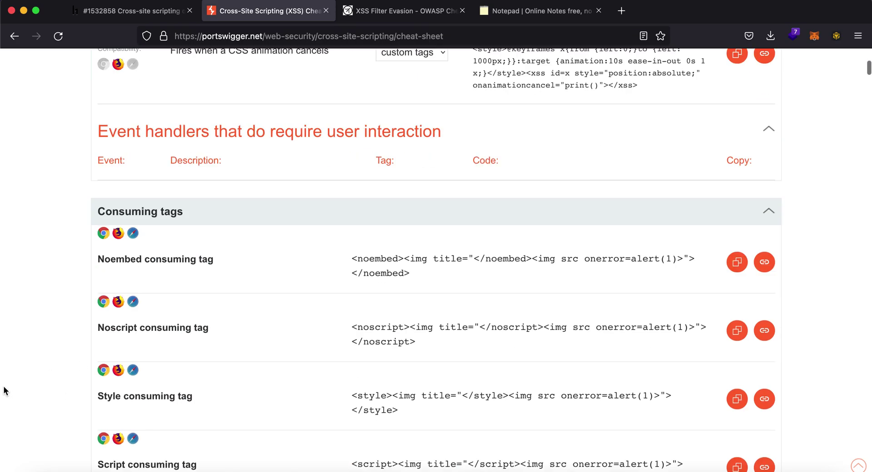
scroll(5, 391, down, 1)
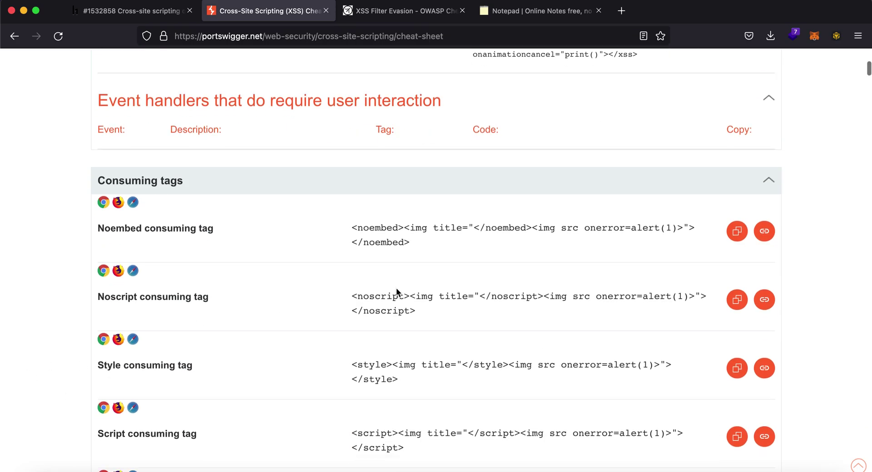
Look over the restricted characters and Frameworks payloads, highlighting the Bootstrap onanimationstart event payload
scroll(397, 291, down, 20)
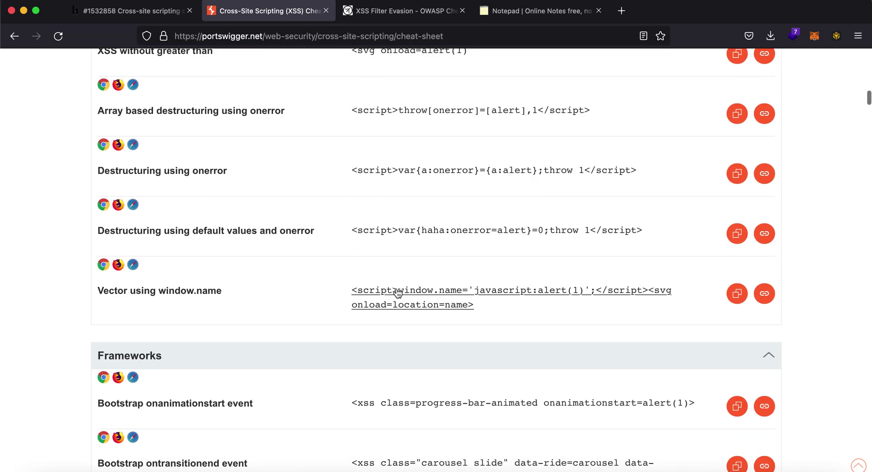
scroll(397, 292, down, 8)
scroll(398, 292, up, 2)
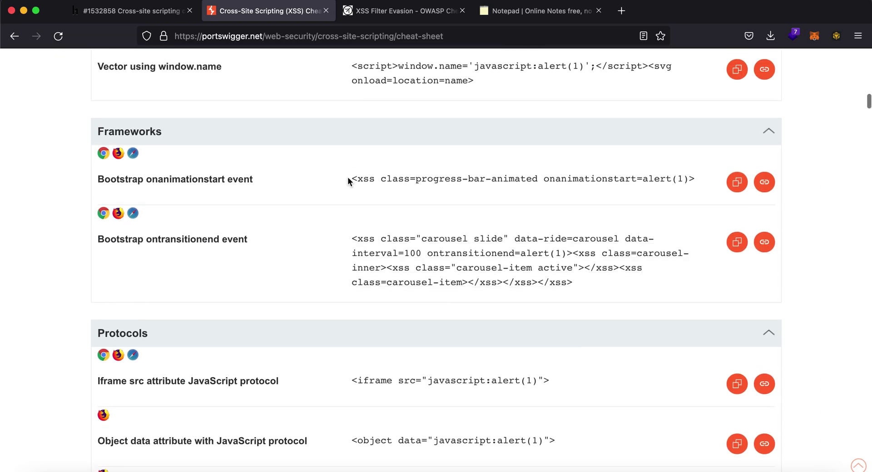
drag(348, 181, 726, 184)
click(800, 158)
Open the OWASP XSS Filter Evasion Cheat Sheet and read from its introduction through the tests to the HTML entities and grave accent examples
click(439, 12)
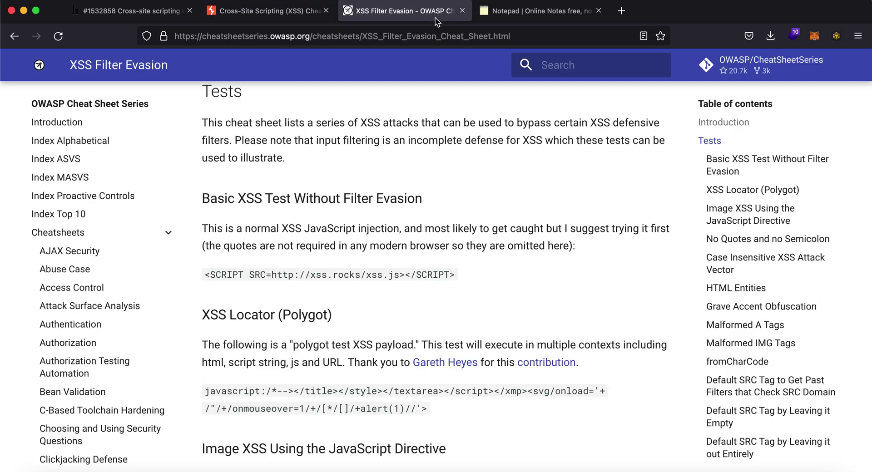
scroll(436, 242, up, 5)
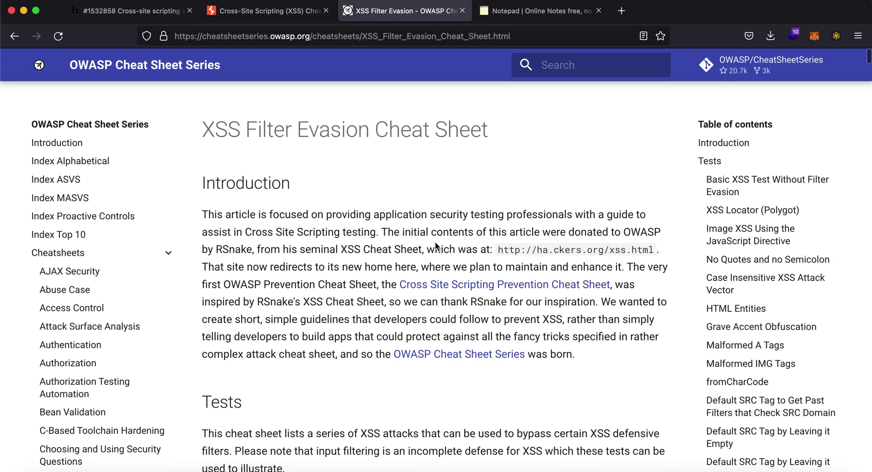
scroll(435, 241, down, 10)
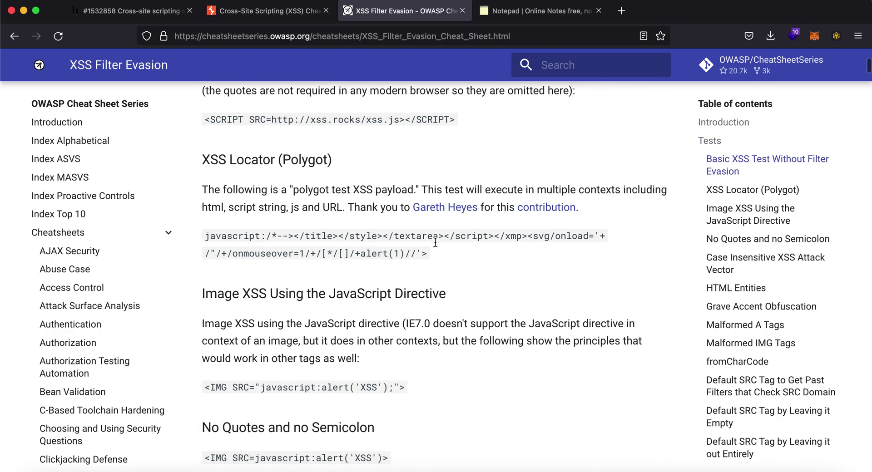
scroll(436, 242, down, 5)
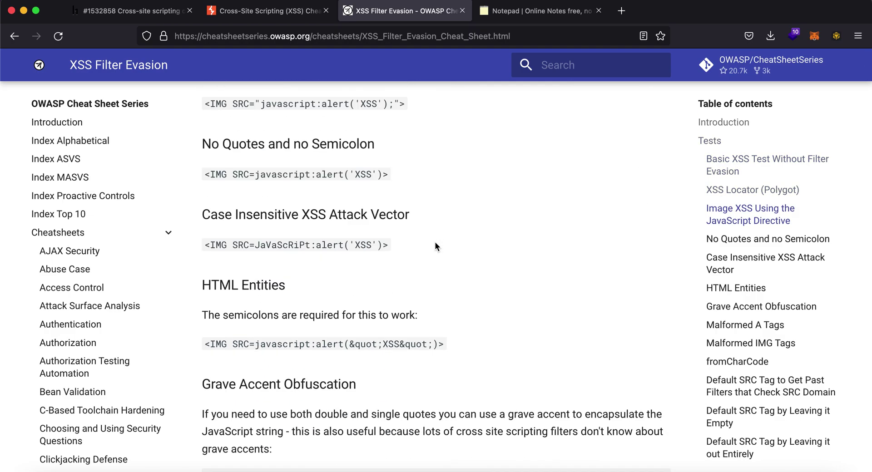
scroll(435, 243, down, 1)
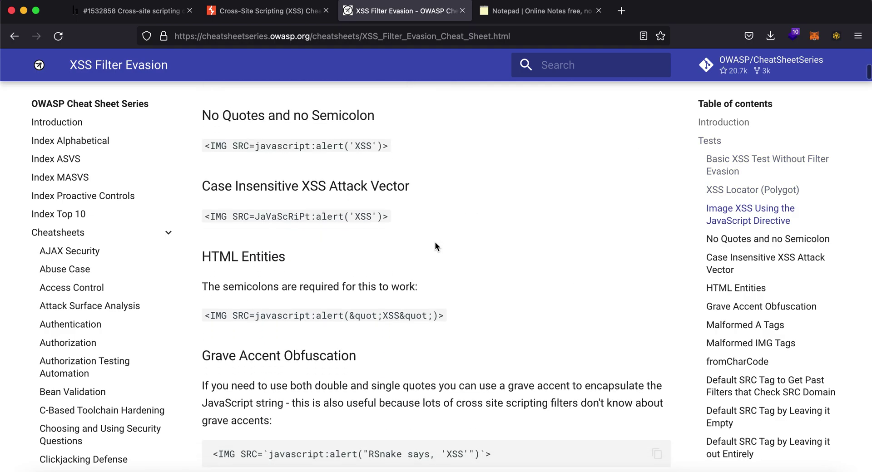